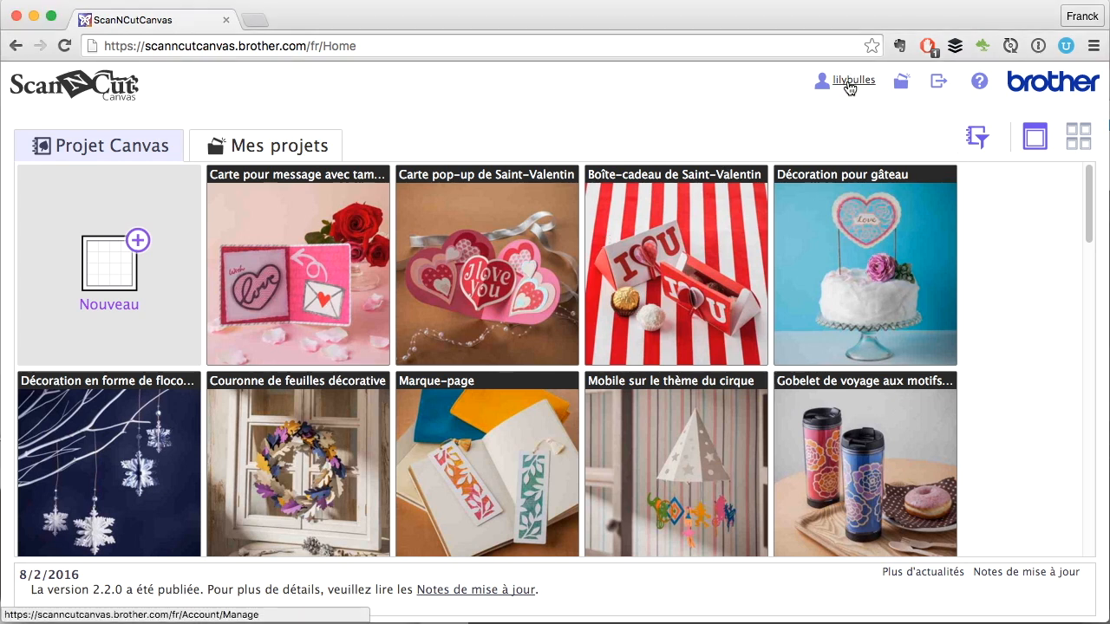
# - Create a new blank project from the personal projects list and title it Grenouille
pyautogui.click(275, 150)
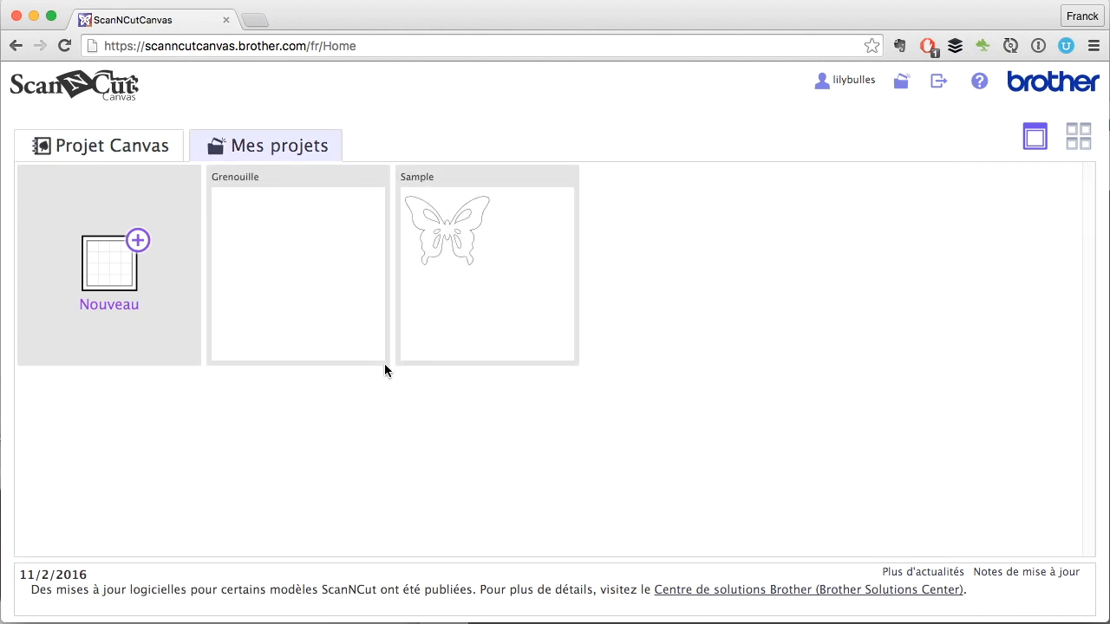
pyautogui.click(112, 277)
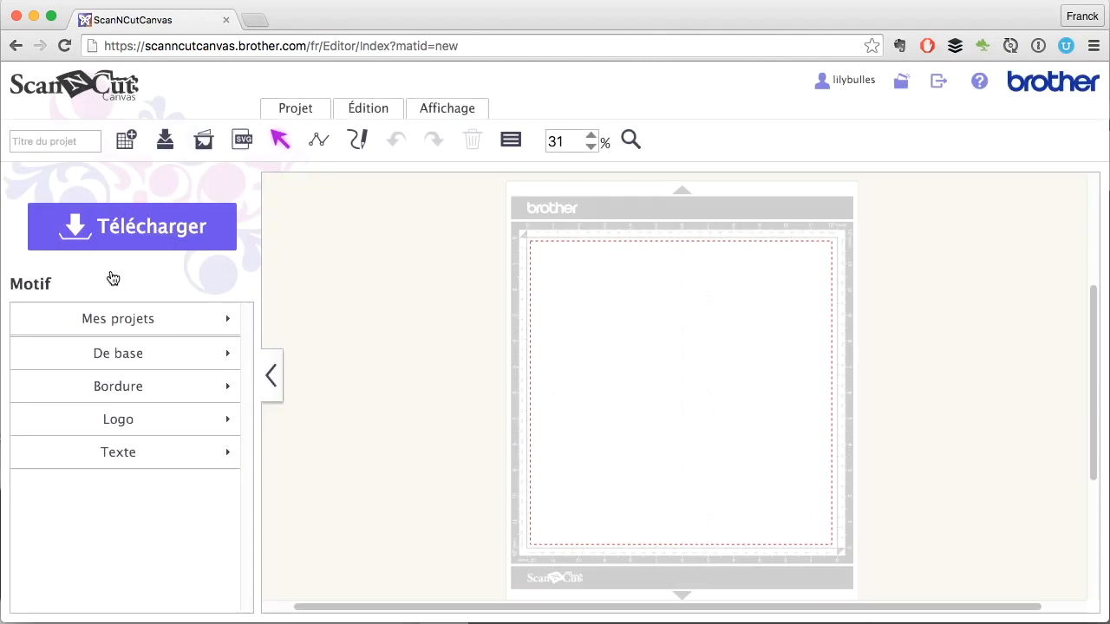
pyautogui.click(39, 151)
pyautogui.write('Grenouille')
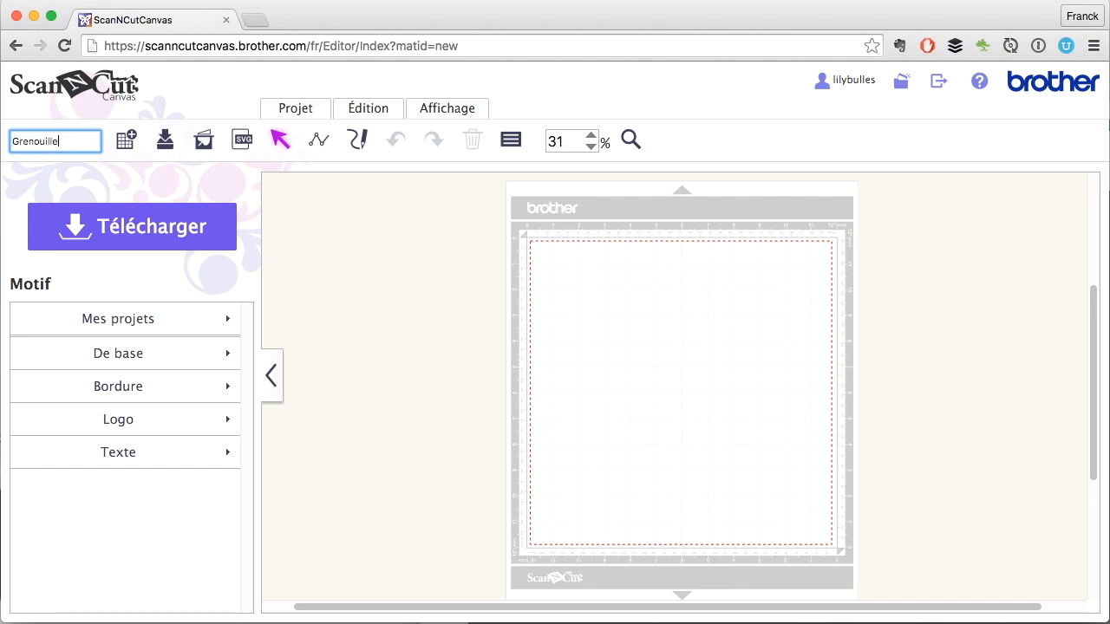
pyautogui.click(201, 176)
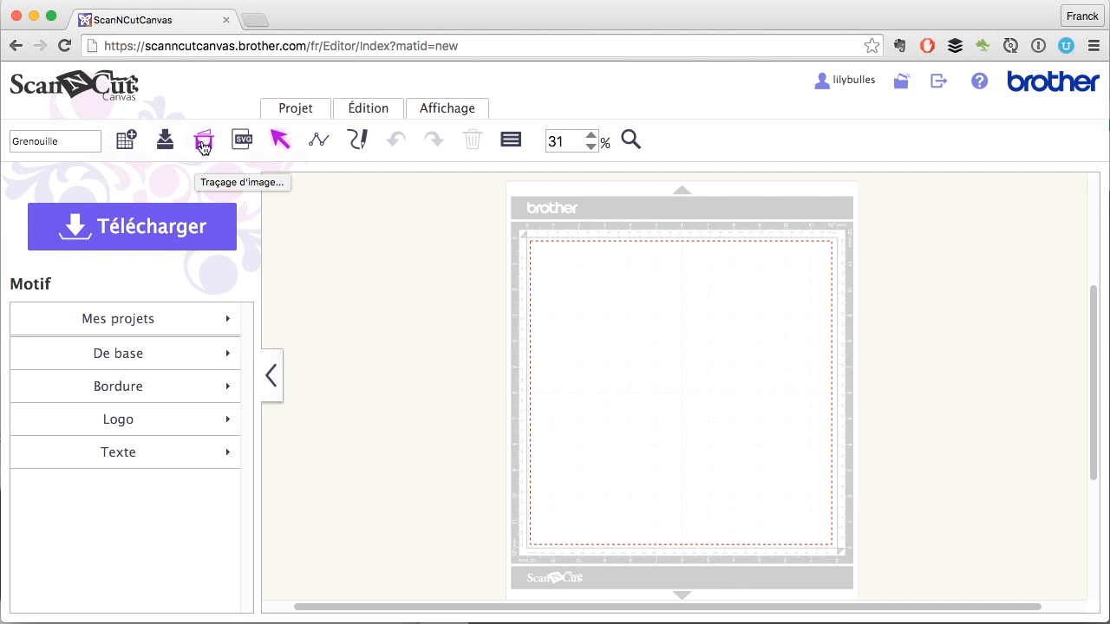
# - Load the image grenouille-lili_bulle-0.jpg for image tracing
pyautogui.click(203, 143)
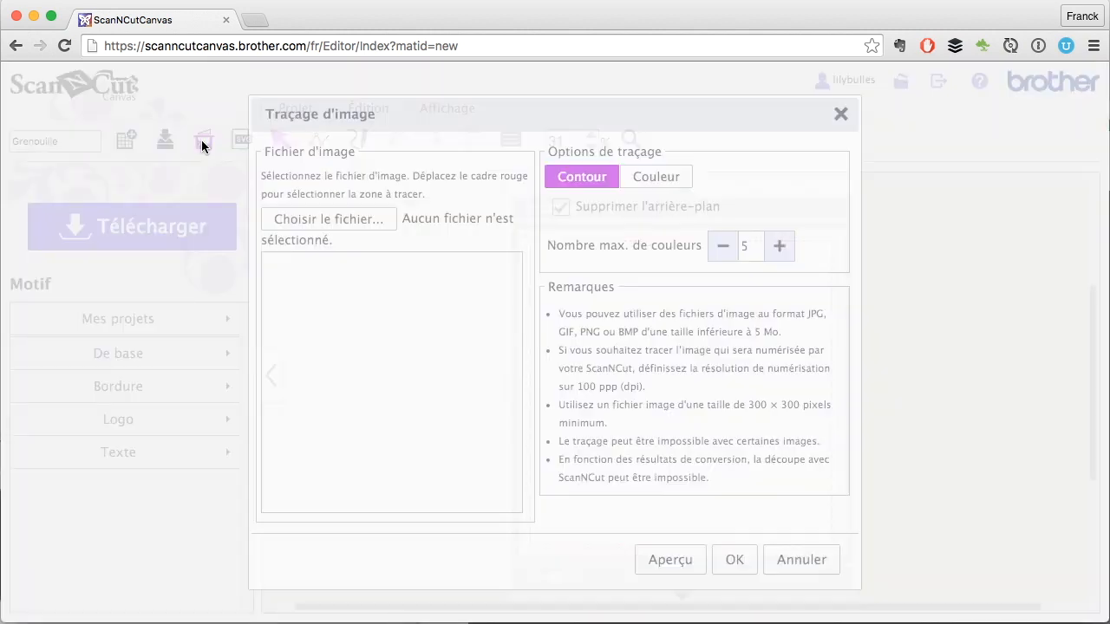
pyautogui.click(305, 227)
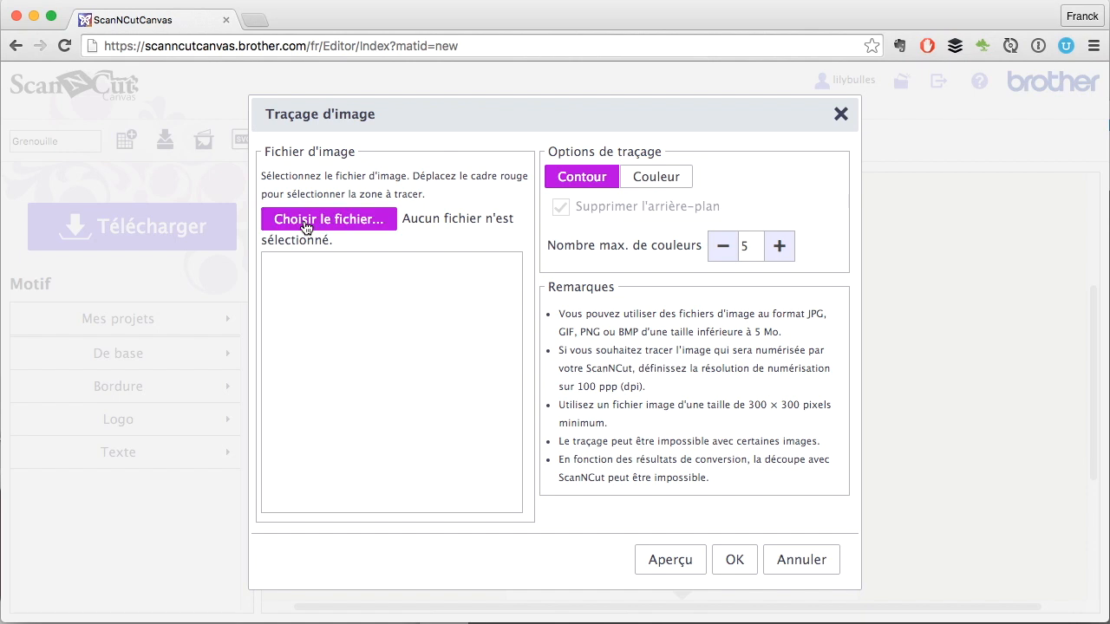
pyautogui.click(926, 579)
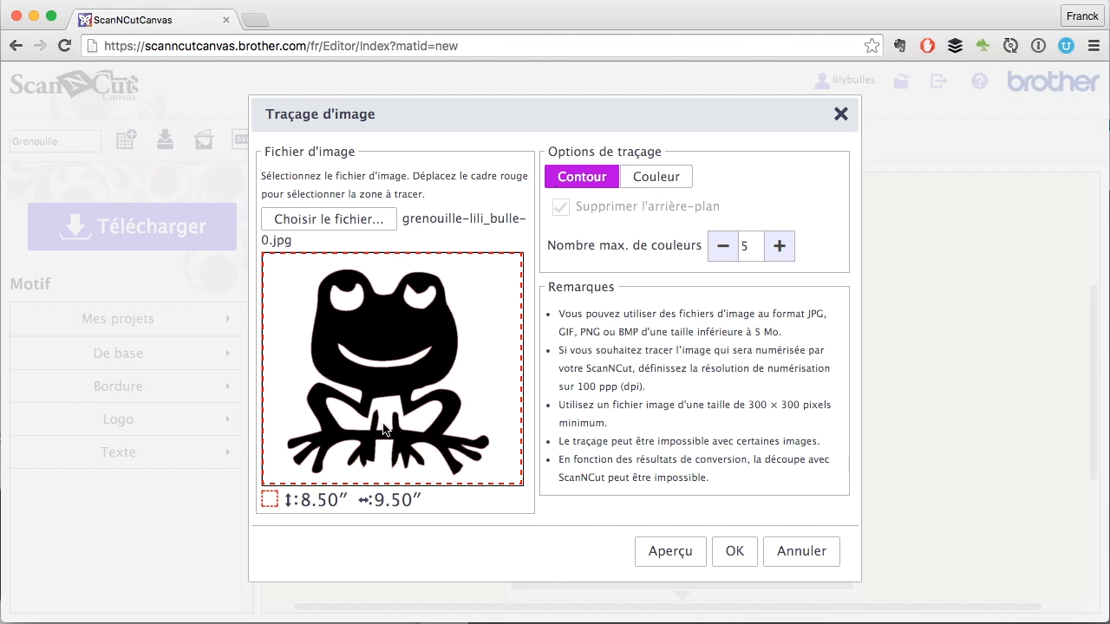
# - Preview the outline trace, then trace the frog in Couleur mode with background removal and five maximum colours, and place it on the mat
pyautogui.click(677, 554)
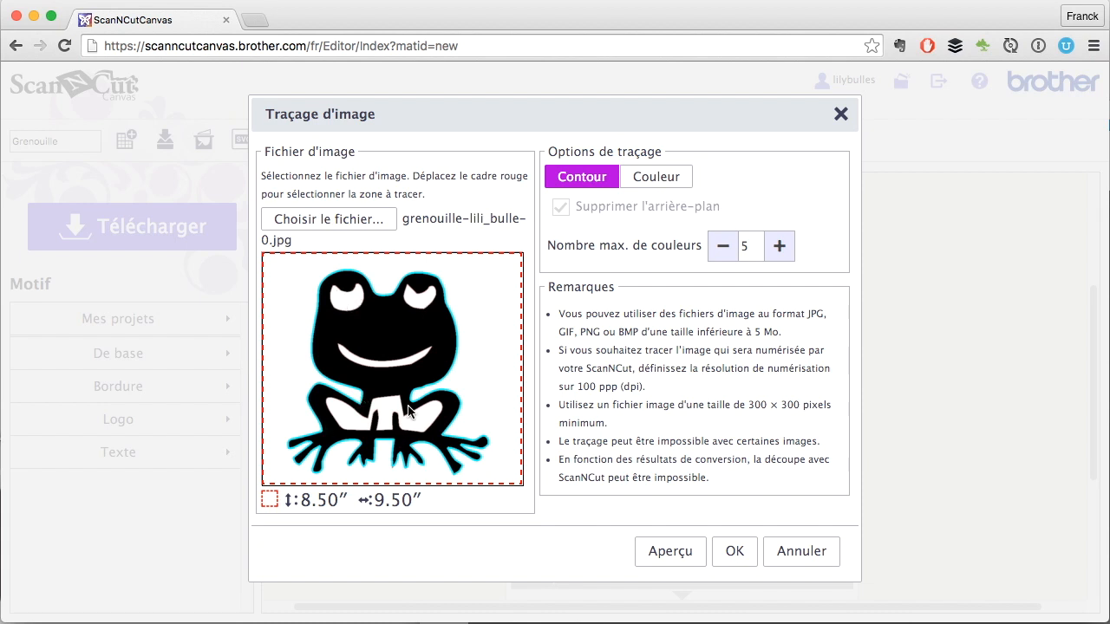
pyautogui.click(676, 182)
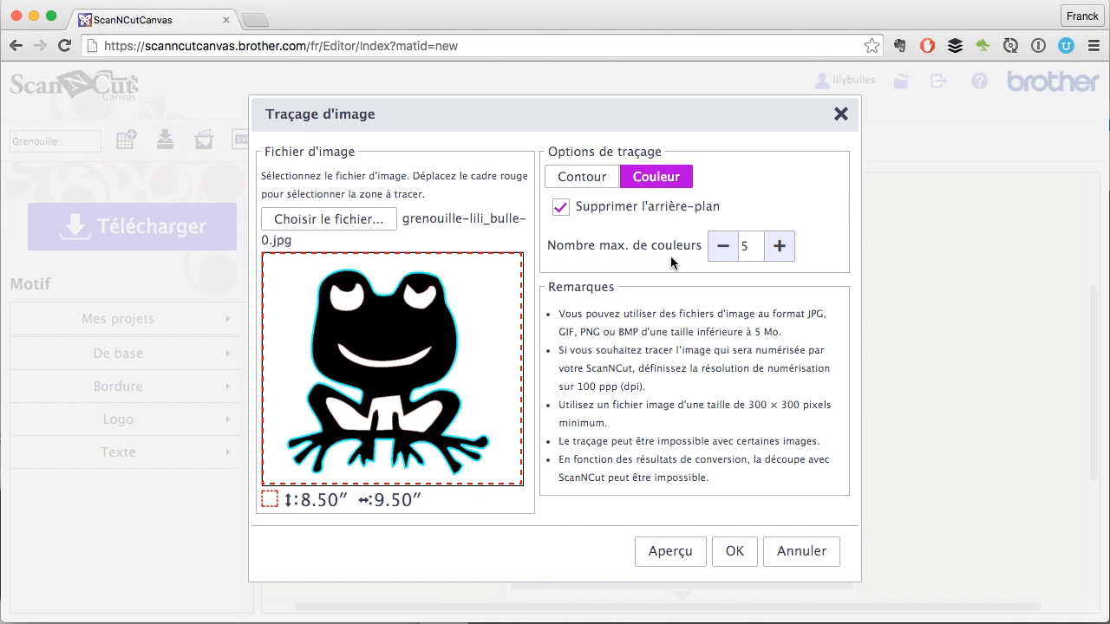
pyautogui.click(680, 548)
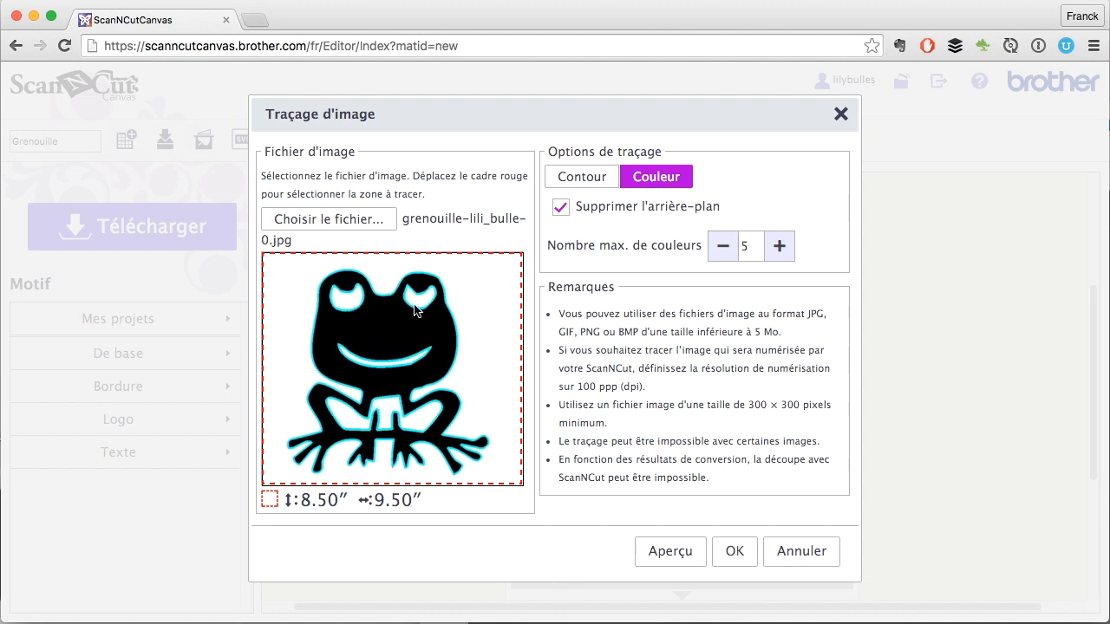
pyautogui.click(738, 553)
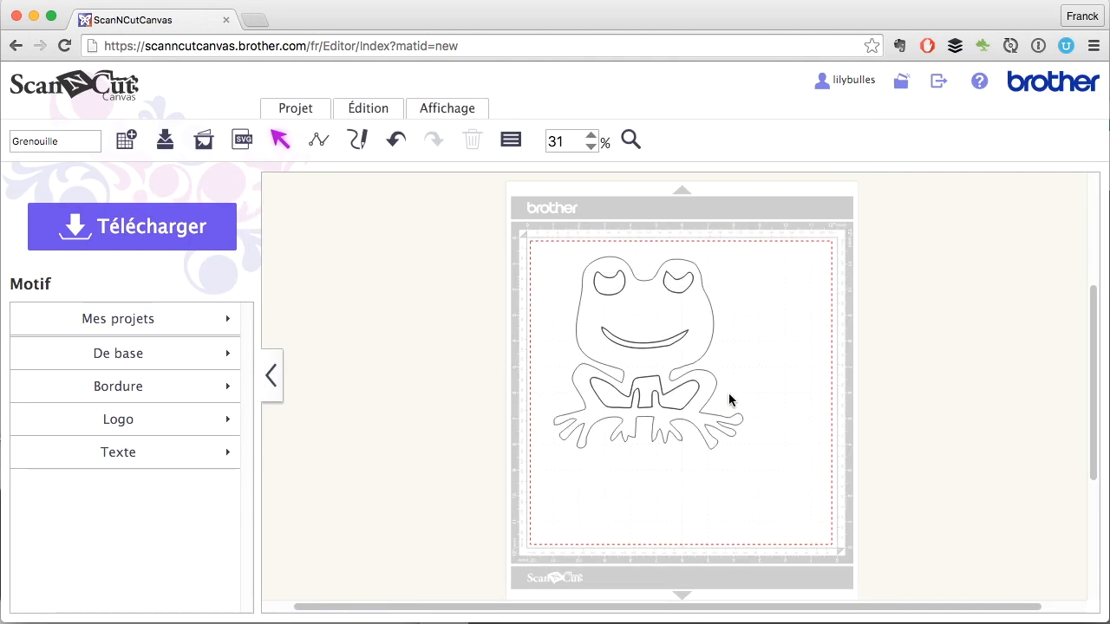
# - Pull the complete frog shape away from the duplicate eye, mouth and leg outlines, and delete those leftover outlines
pyautogui.click(649, 317)
pyautogui.moveTo(633, 326); pyautogui.dragTo(794, 353)
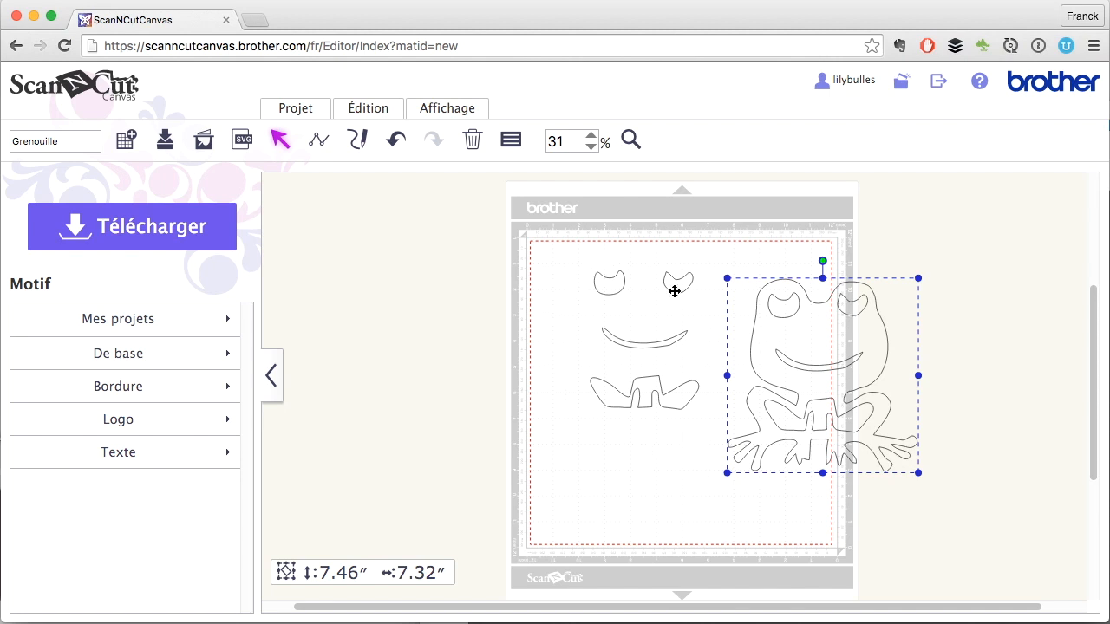
pyautogui.click(669, 437)
pyautogui.moveTo(685, 440); pyautogui.dragTo(572, 232)
pyautogui.press('Delete')
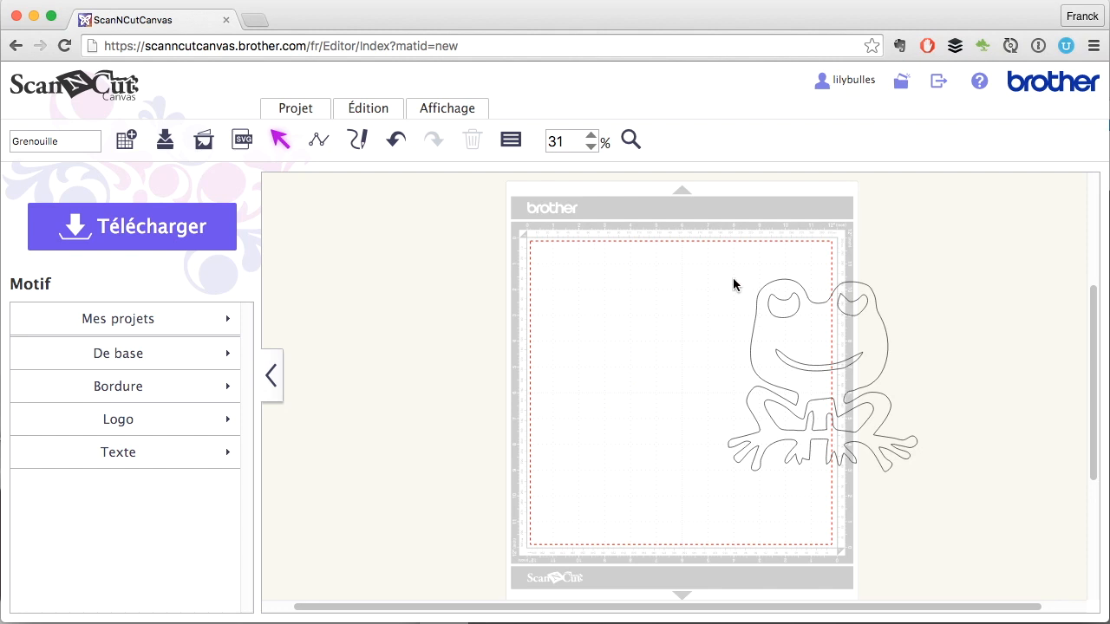
# - Move the frog to the mat's upper-left area and scale it proportionally to about 4.41 inches high by 4.33 inches wide
pyautogui.moveTo(823, 324); pyautogui.dragTo(619, 305)
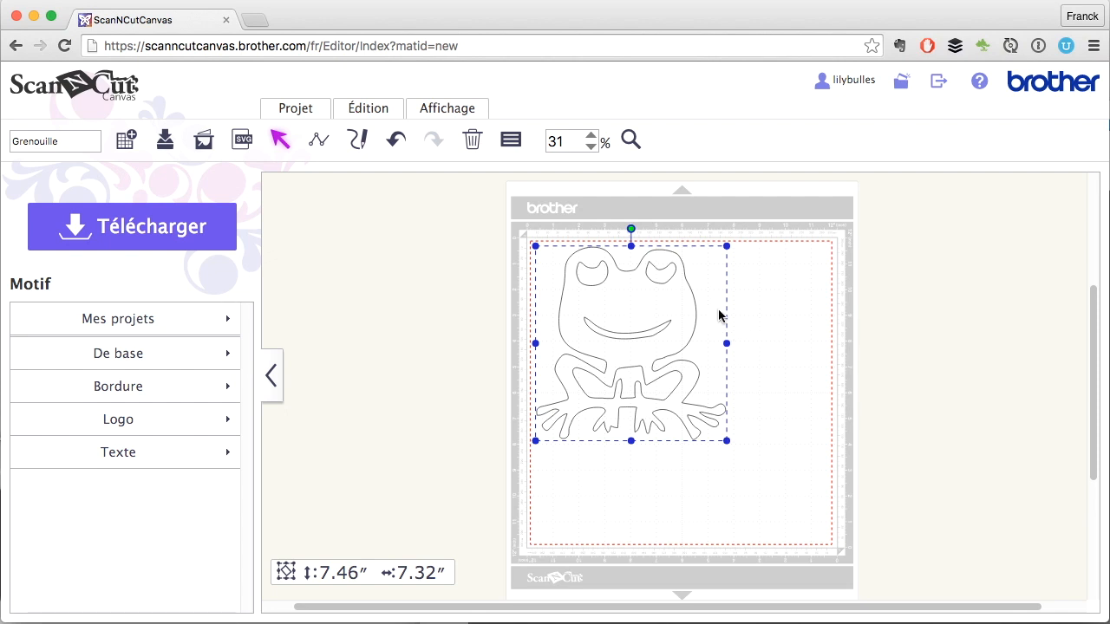
pyautogui.click(632, 139)
pyautogui.click(592, 136)
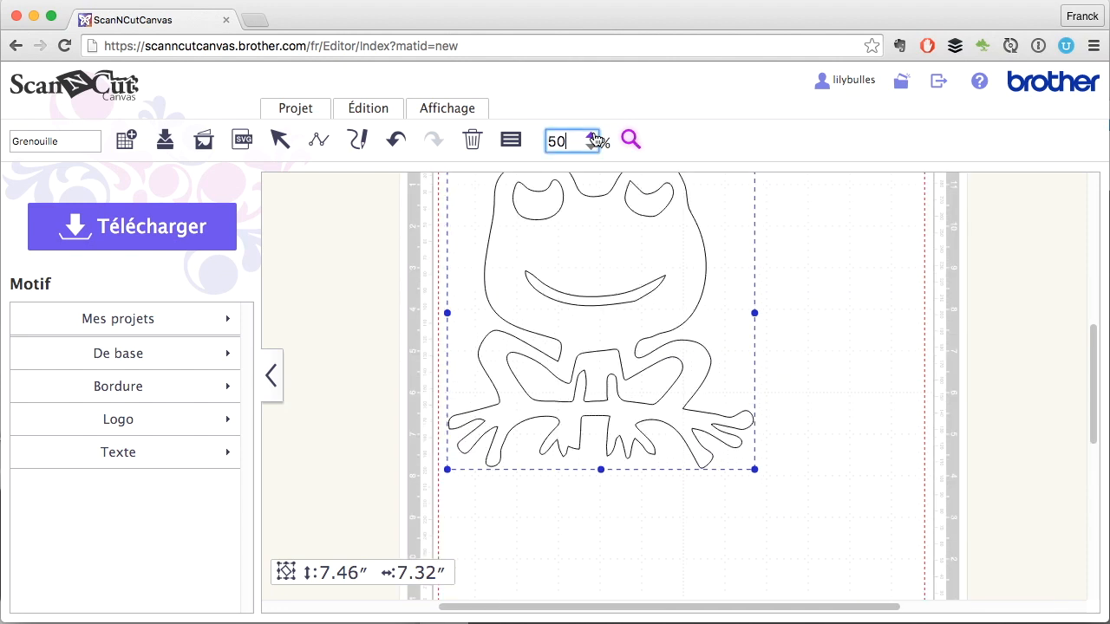
pyautogui.click(592, 136)
pyautogui.moveTo(770, 608); pyautogui.dragTo(690, 608)
pyautogui.scroll(5, 713, 487)
pyautogui.scroll(-5, 712, 486)
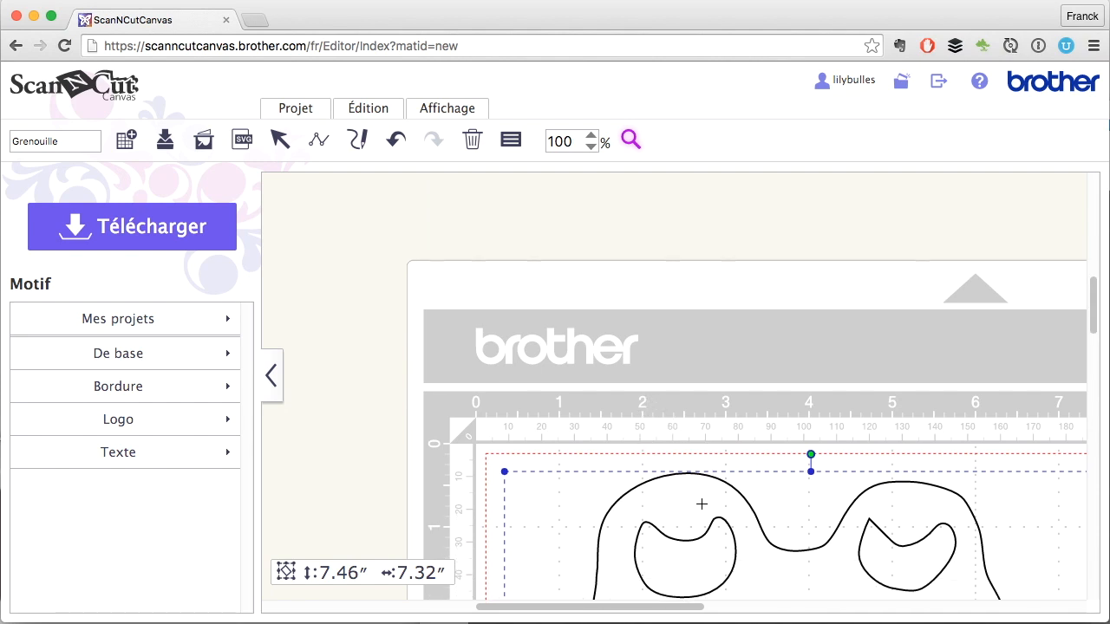
pyautogui.scroll(-2, 698, 502)
pyautogui.scroll(-11, 737, 400)
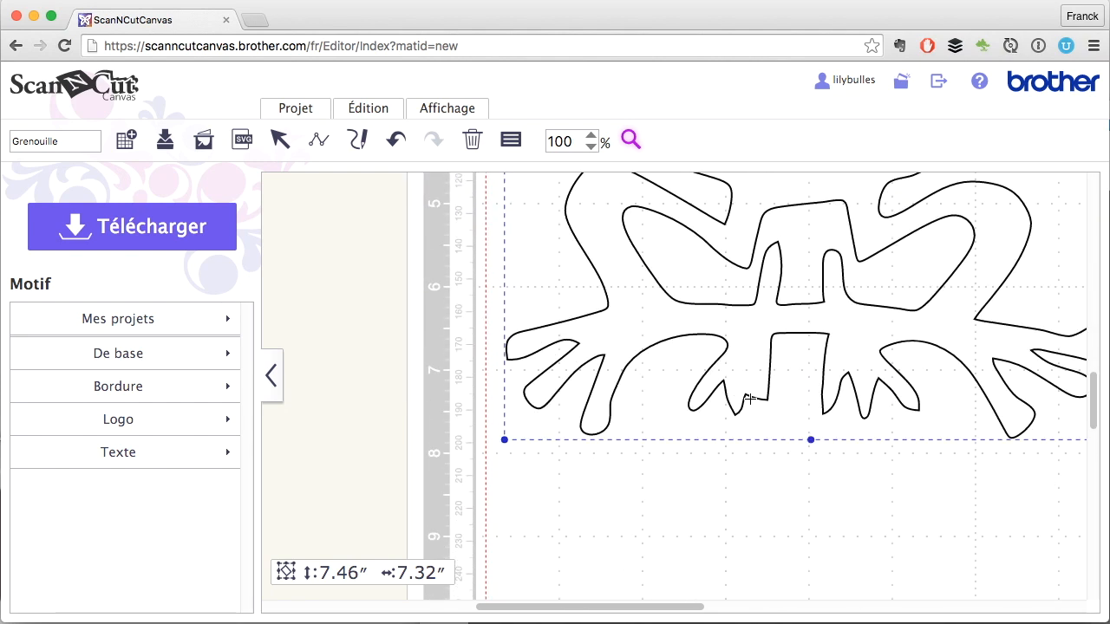
pyautogui.scroll(3, 884, 354)
pyautogui.moveTo(690, 605); pyautogui.dragTo(800, 587)
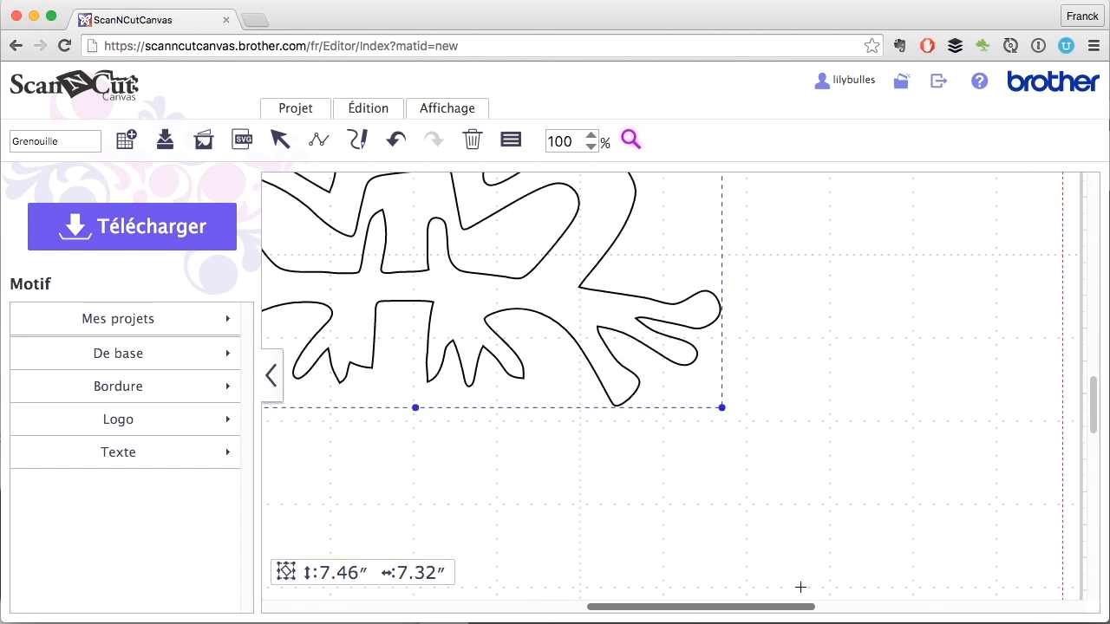
pyautogui.moveTo(725, 410); pyautogui.dragTo(482, 278)
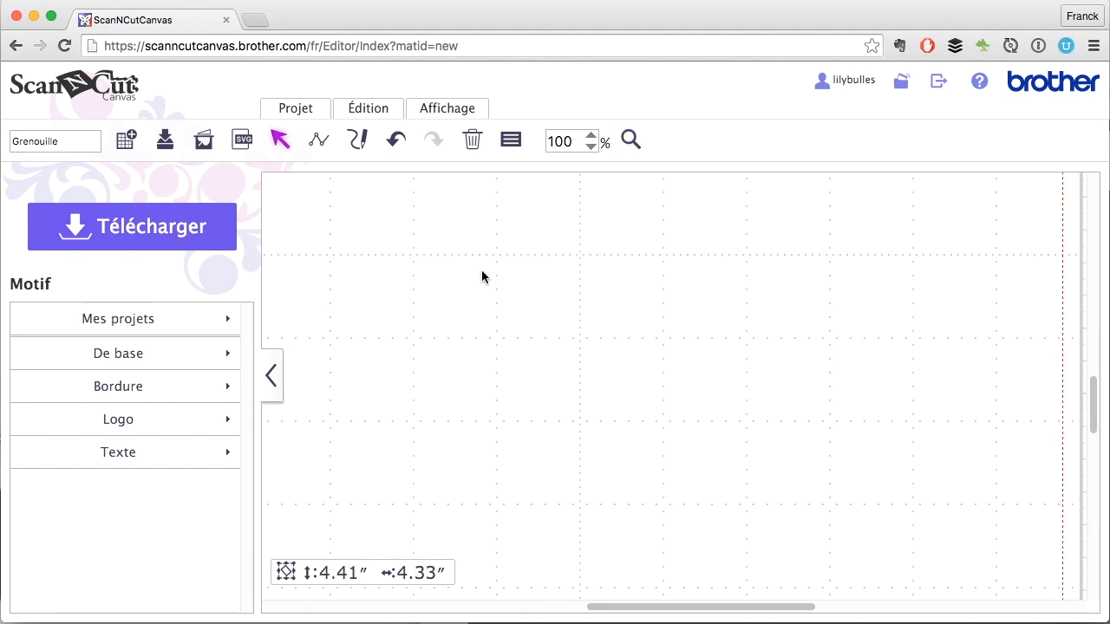
# - Scale the frog down further to about 1.74 inches high by 1.71 inches wide
pyautogui.scroll(3, 492, 278)
pyautogui.moveTo(676, 612); pyautogui.dragTo(585, 614)
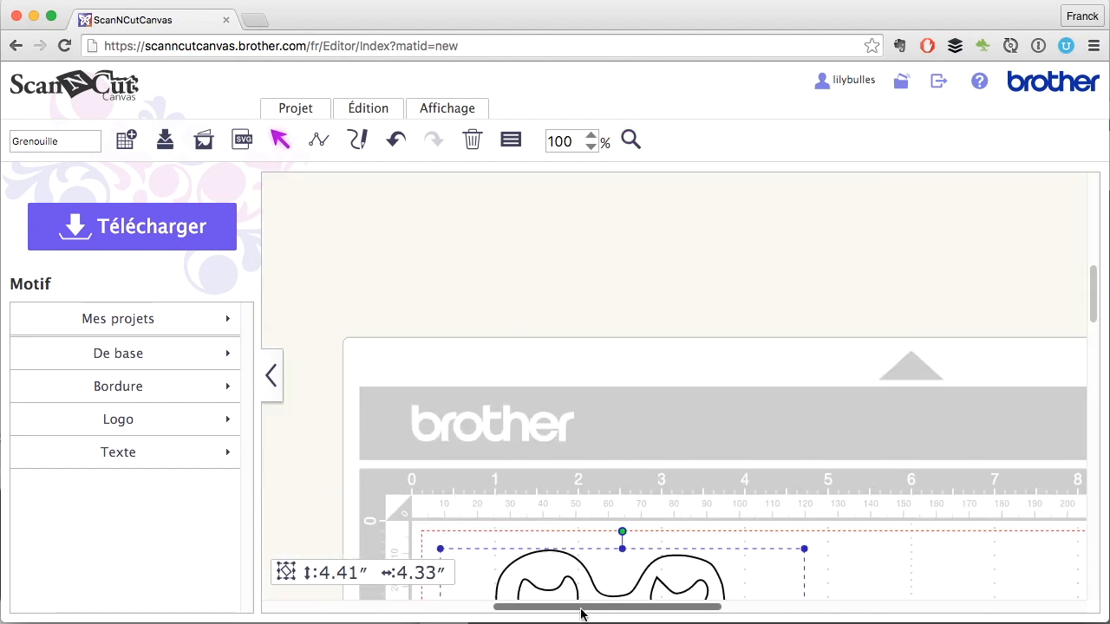
pyautogui.scroll(-5, 670, 457)
pyautogui.scroll(2, 780, 562)
pyautogui.scroll(-4, 793, 564)
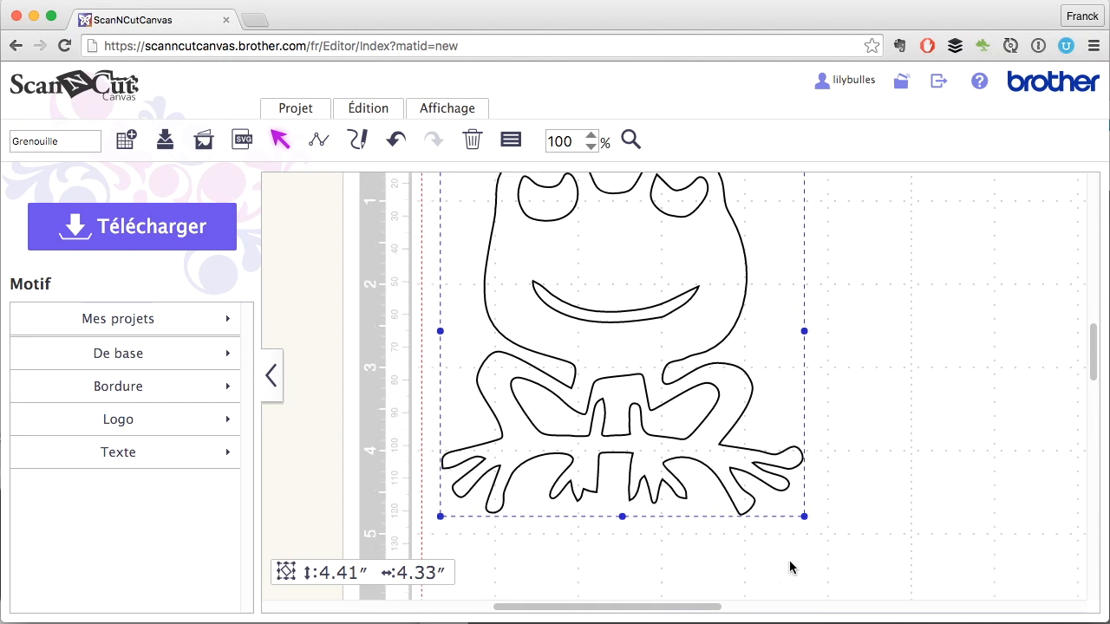
pyautogui.moveTo(805, 518); pyautogui.dragTo(545, 342)
pyautogui.scroll(2, 637, 405)
pyautogui.scroll(2, 638, 405)
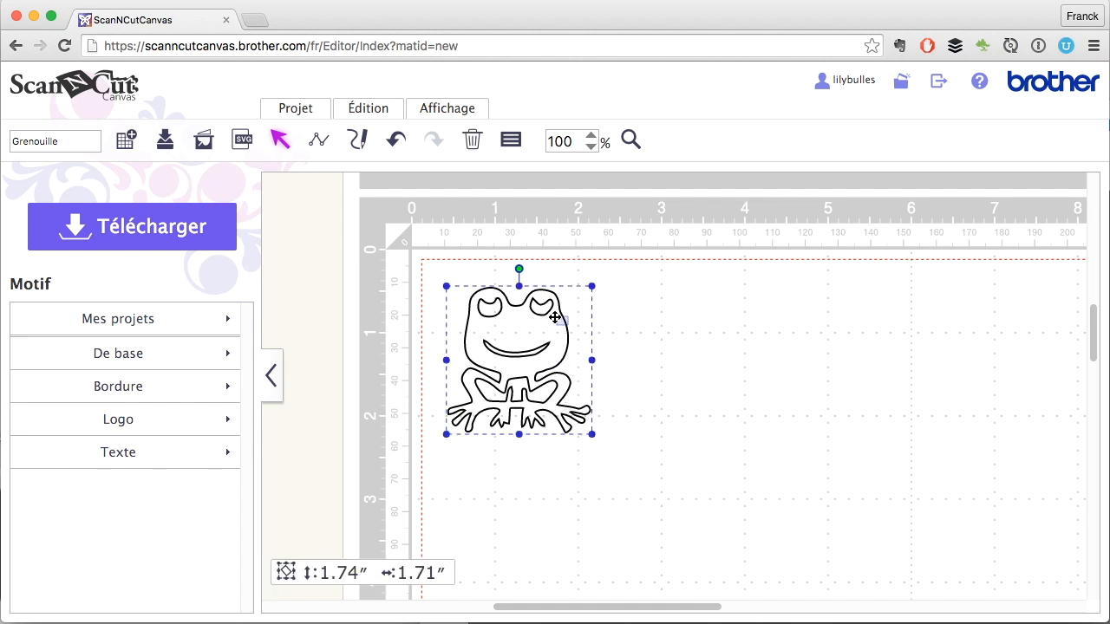
# - Enlarge the frog against the mat rulers to about 1.99 by 1.96 inches and position it inside the dashed cutting area
pyautogui.moveTo(532, 326); pyautogui.dragTo(499, 292)
pyautogui.moveTo(555, 396); pyautogui.dragTo(578, 419)
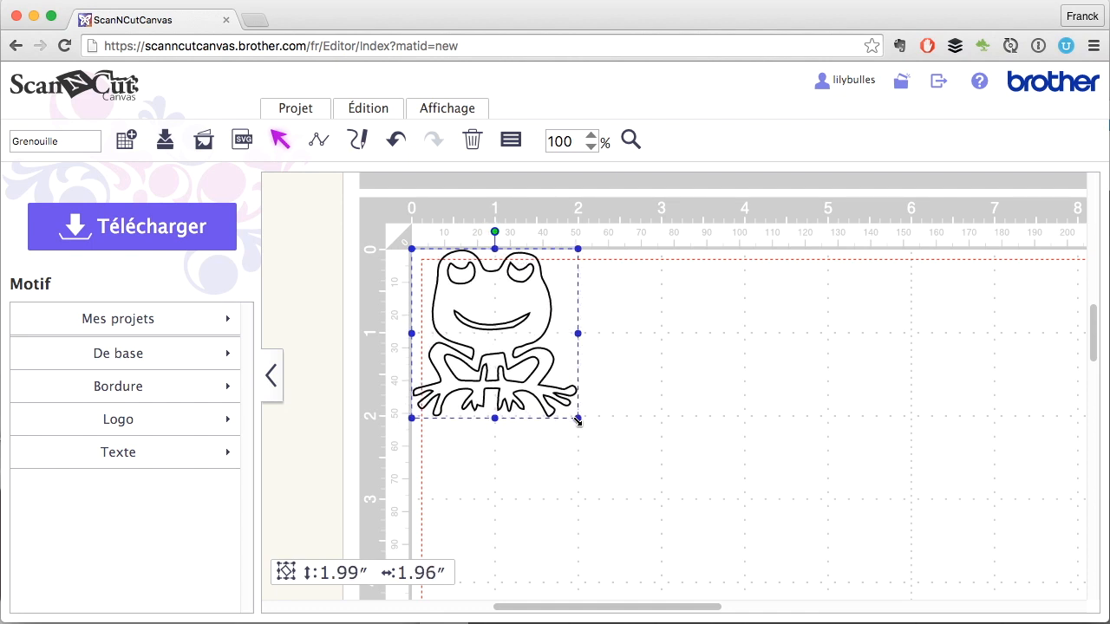
pyautogui.moveTo(495, 302); pyautogui.dragTo(524, 339)
pyautogui.moveTo(528, 341); pyautogui.dragTo(529, 338)
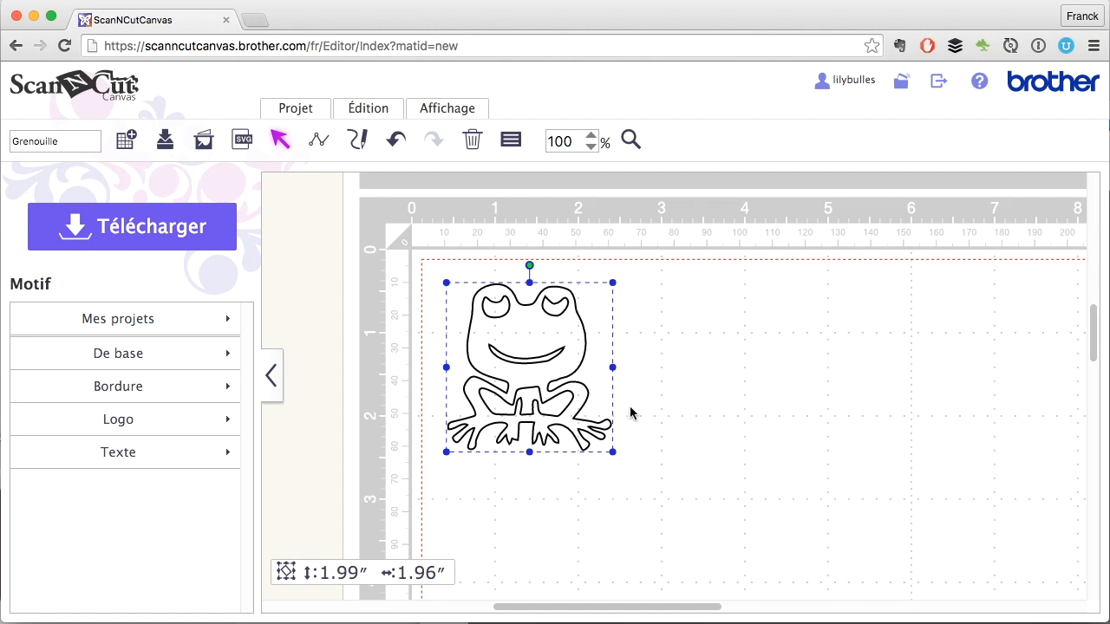
# - Save the project and download its cutting file to the computer as Grenouille.fcm in the Bureau folder
pyautogui.click(139, 245)
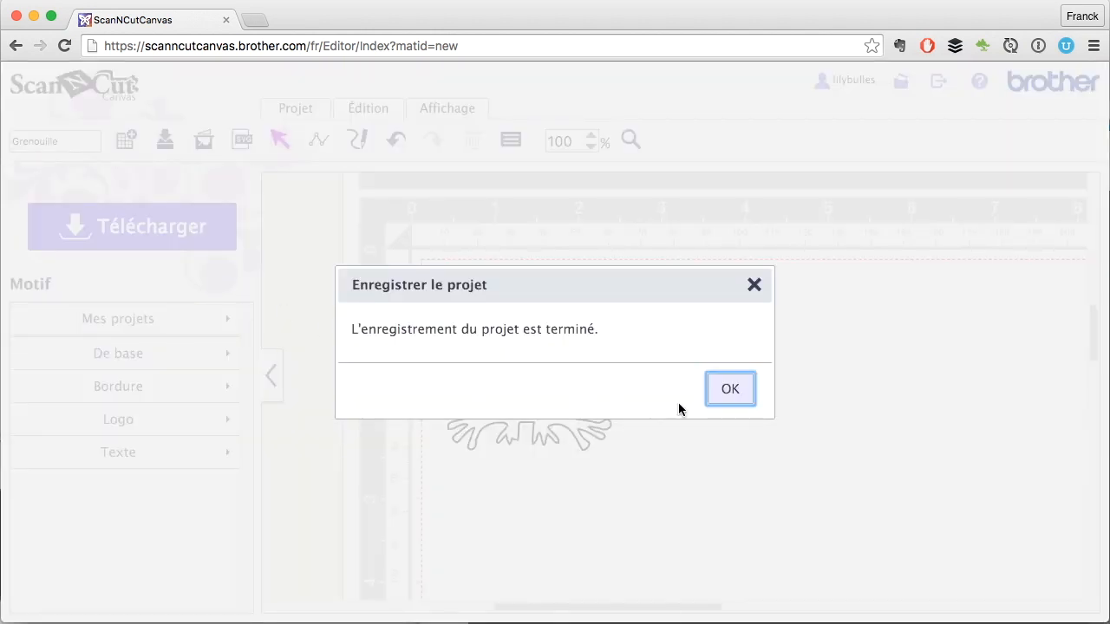
pyautogui.click(730, 389)
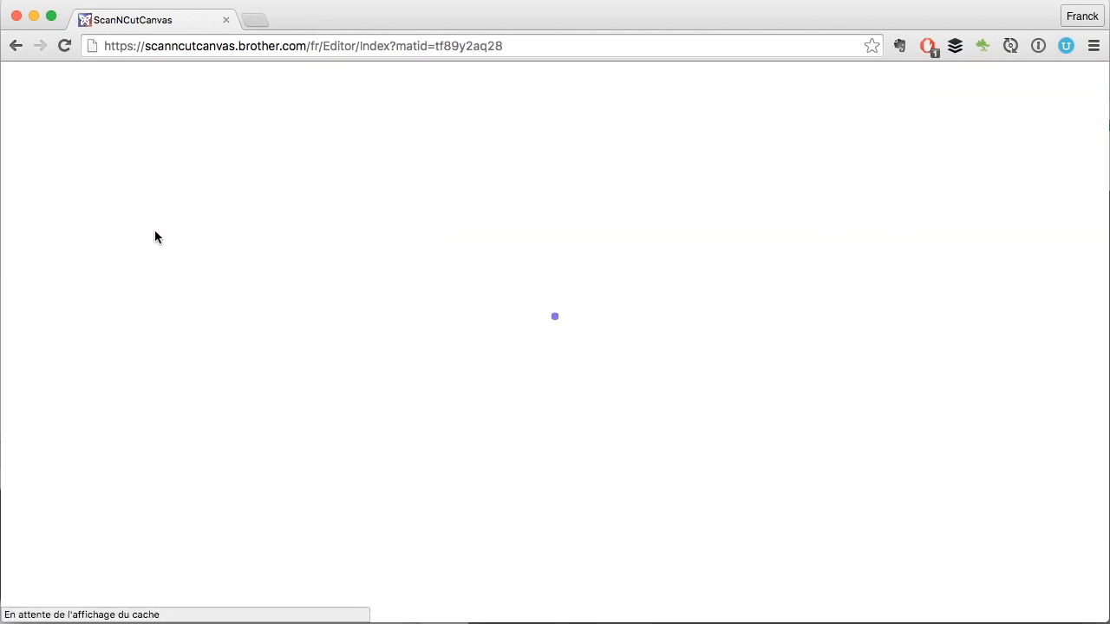
pyautogui.click(158, 244)
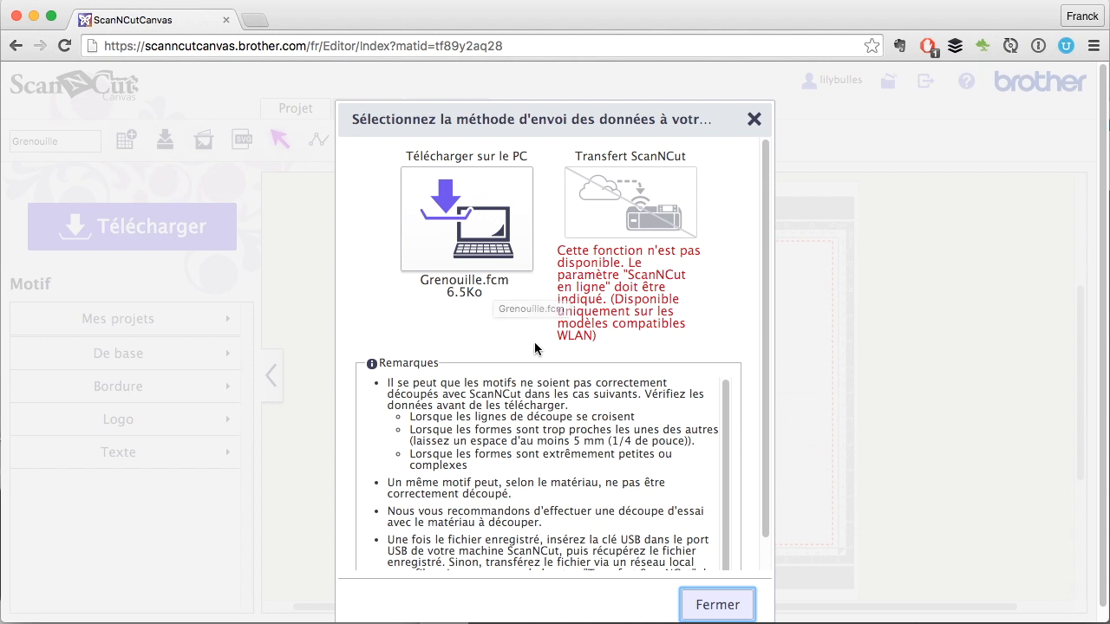
pyautogui.click(488, 216)
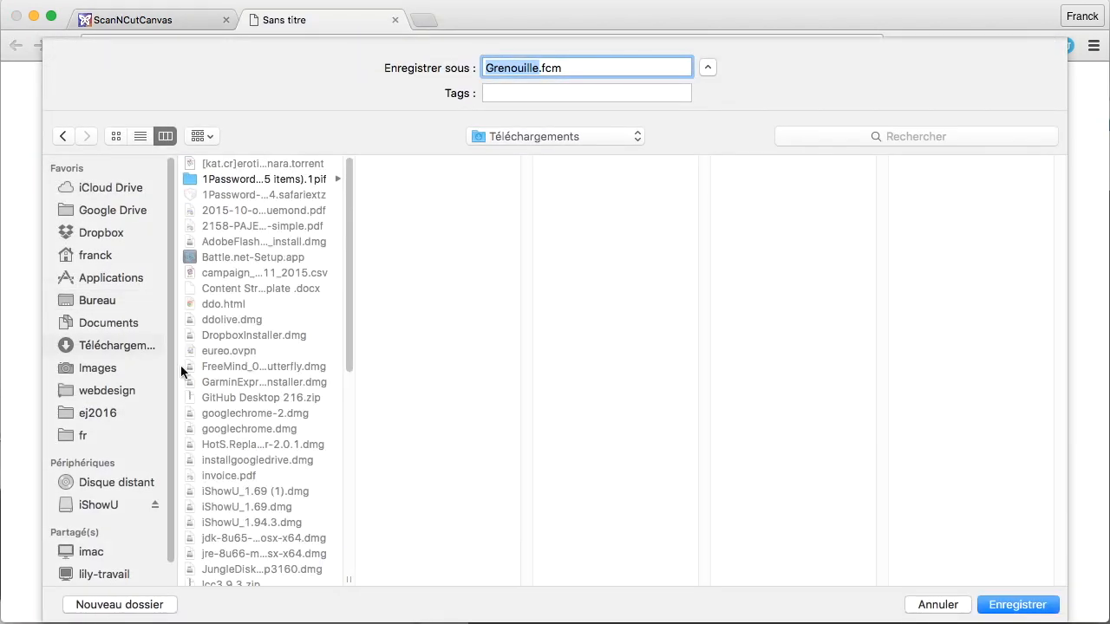
pyautogui.click(104, 302)
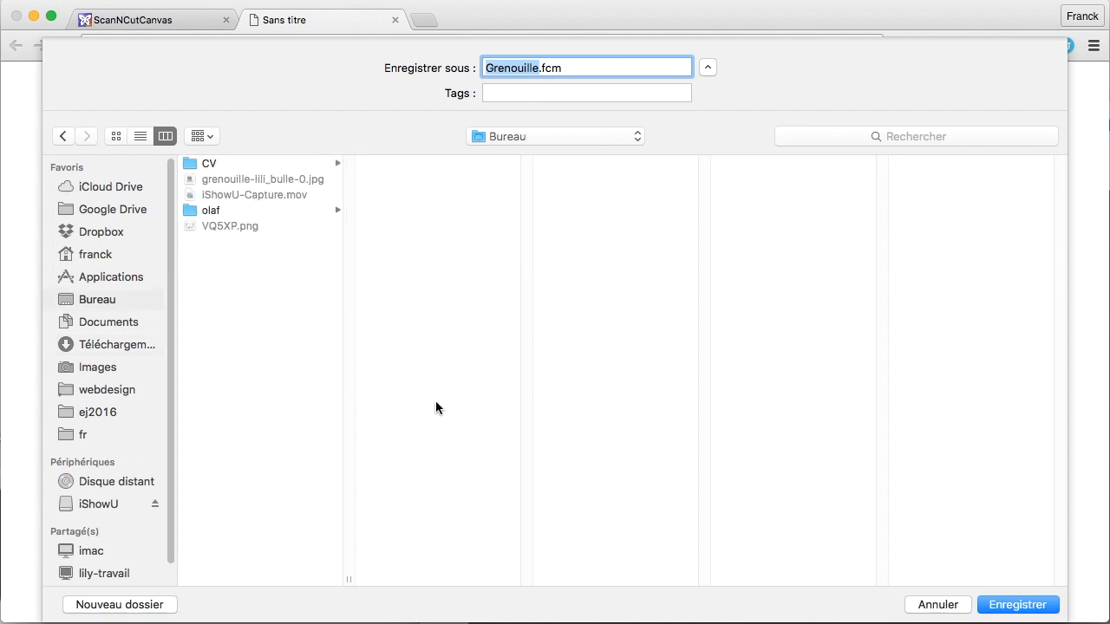
pyautogui.click(1014, 605)
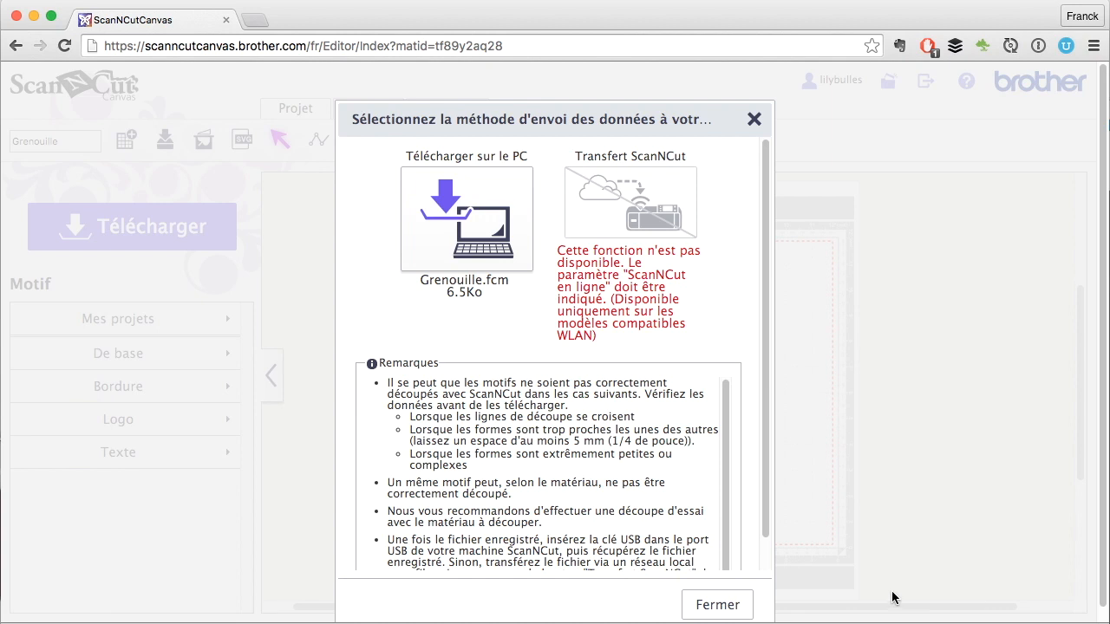